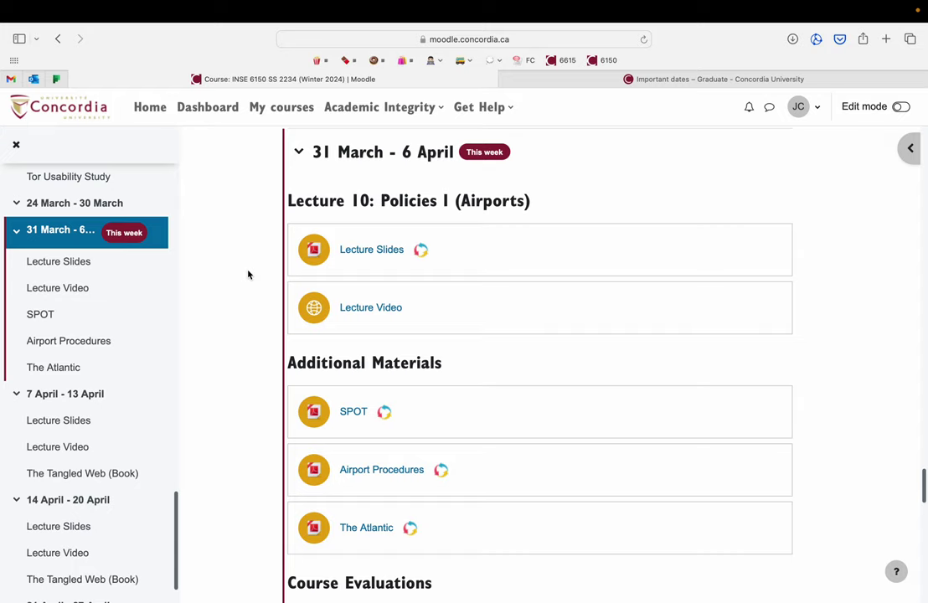
Open the Graduate Exam Schedule Winter 2024 through the schedule link in the course's final exam information and find the INSE courses.
{"action": "scroll", "coordinate": [248, 274], "scroll_direction": "down", "scroll_amount": 15}
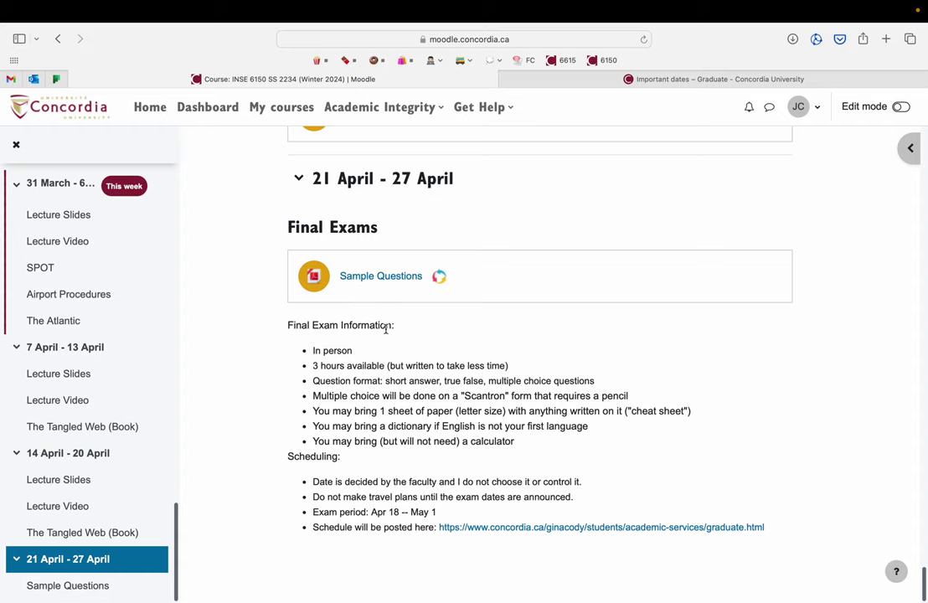
{"action": "left_click", "coordinate": [666, 529]}
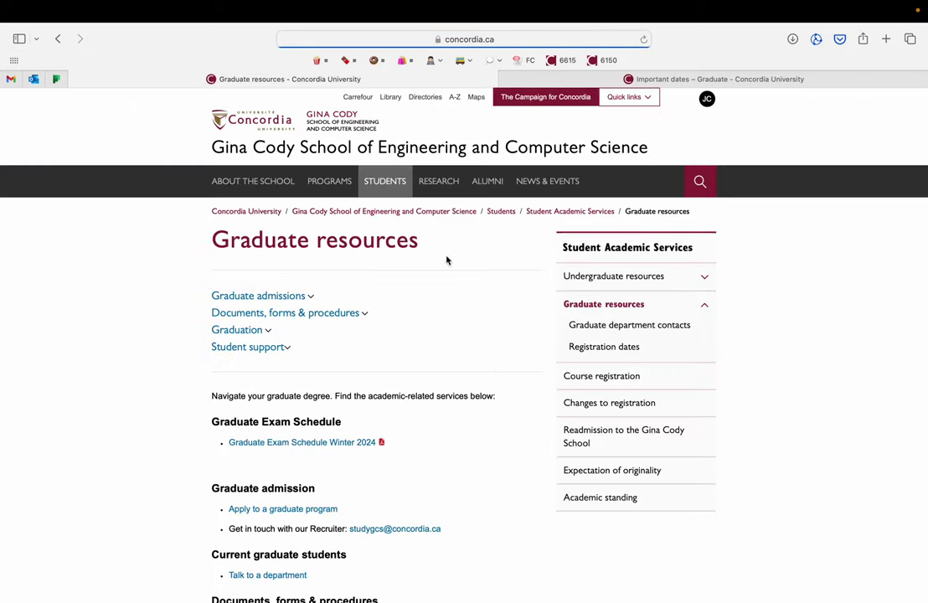
{"action": "left_click", "coordinate": [332, 441]}
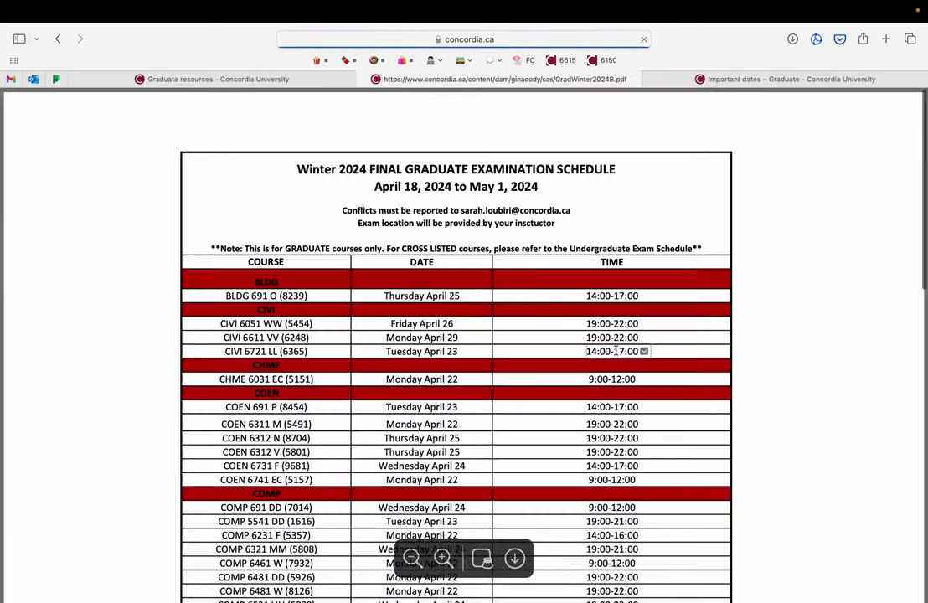
{"action": "scroll", "coordinate": [669, 528], "scroll_direction": "down", "scroll_amount": 15}
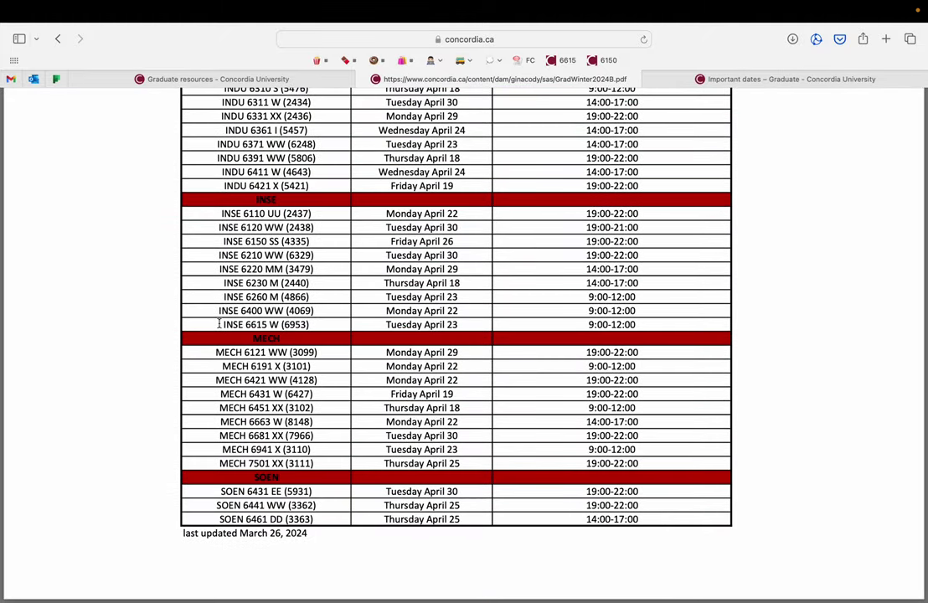
Highlight the INSE 6615 W and INSE 6150 SS exam rows in turn, and leave the exam schedule.
{"action": "left_click_drag", "start_coordinate": [218, 323], "coordinate": [503, 339]}
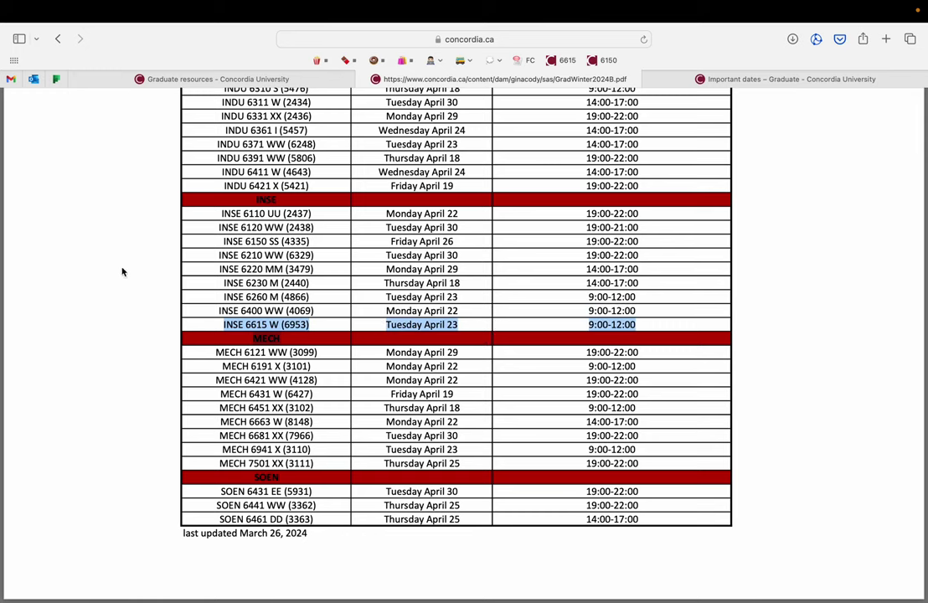
{"action": "left_click", "coordinate": [187, 263]}
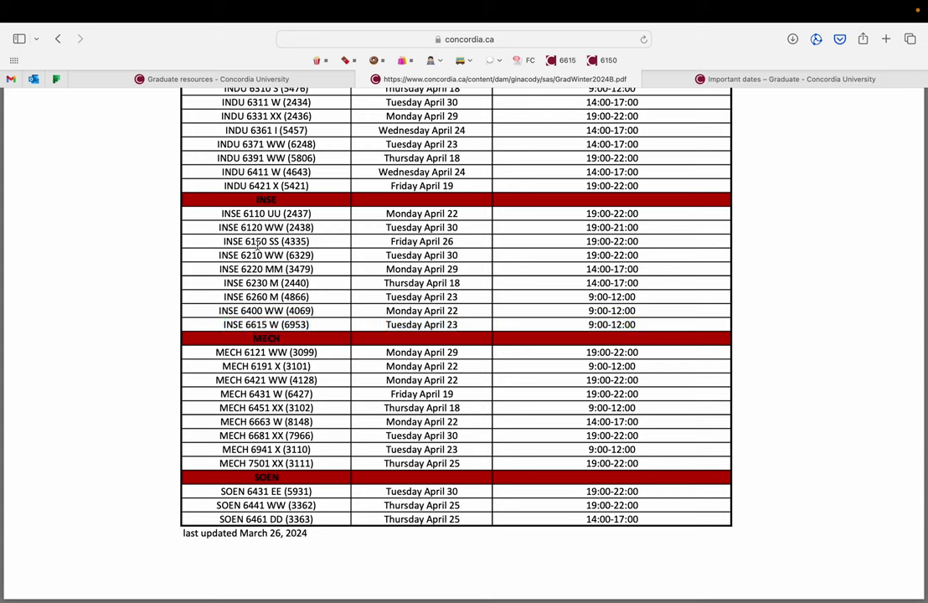
{"action": "left_click_drag", "start_coordinate": [215, 240], "coordinate": [636, 248]}
{"action": "left_click", "coordinate": [644, 241]}
{"action": "left_click", "coordinate": [56, 38]}
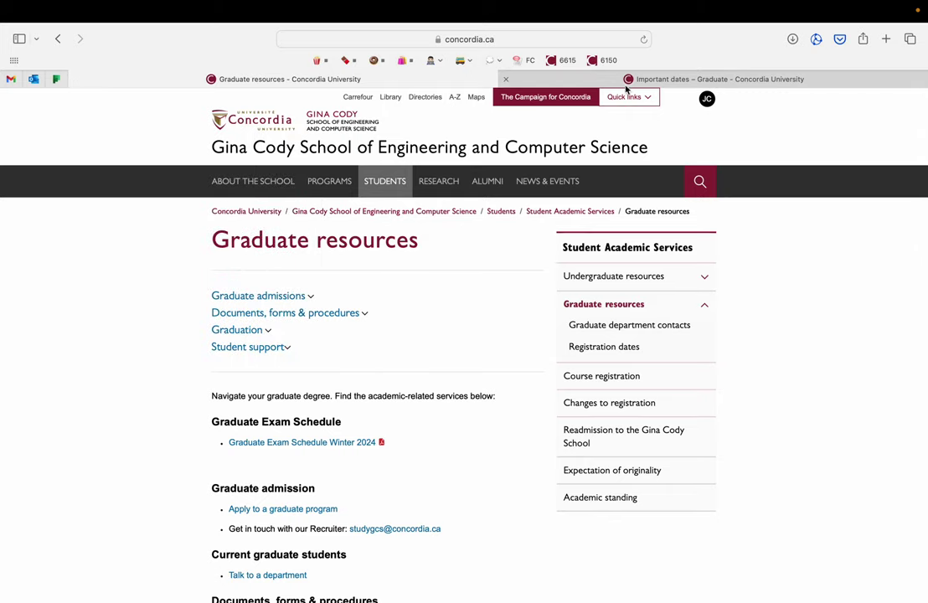
Review the graduate Important dates page from the end of the winter term through the summer term 2024.
{"action": "left_click", "coordinate": [614, 80]}
{"action": "scroll", "coordinate": [171, 526], "scroll_direction": "down", "scroll_amount": 2}
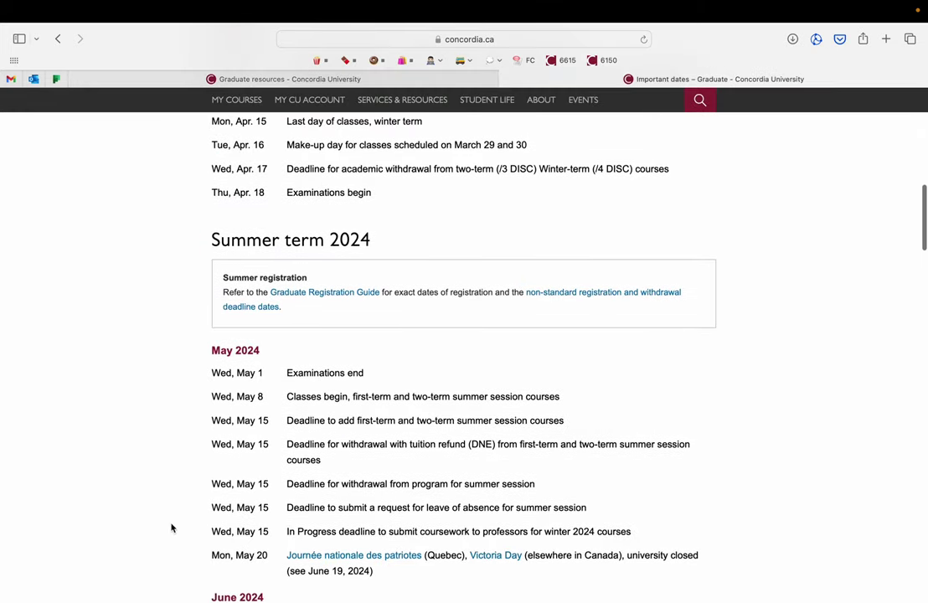
{"action": "scroll", "coordinate": [172, 528], "scroll_direction": "down", "scroll_amount": 1}
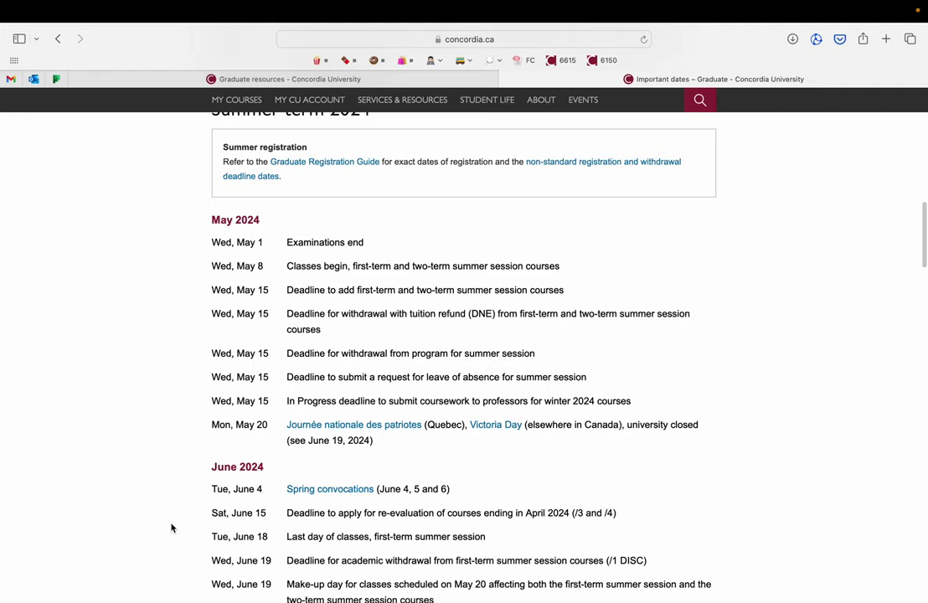
{"action": "scroll", "coordinate": [172, 528], "scroll_direction": "down", "scroll_amount": 1}
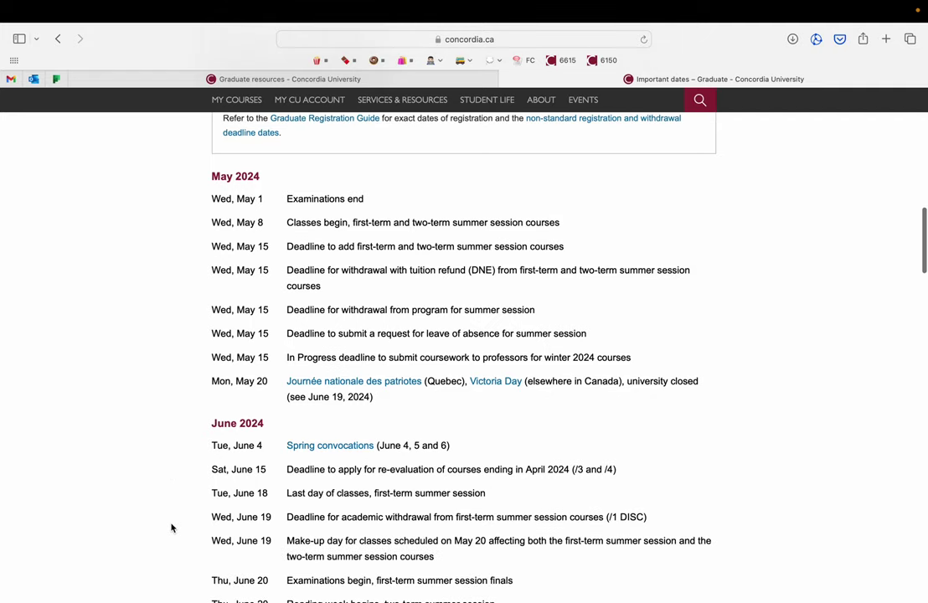
{"action": "scroll", "coordinate": [172, 527], "scroll_direction": "down", "scroll_amount": 10}
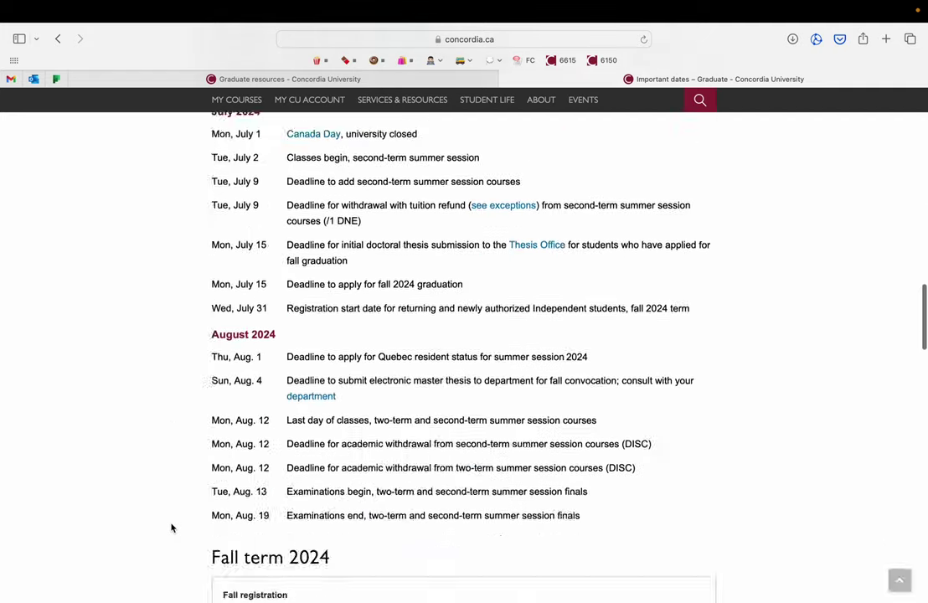
Return from the Graduate resources page to the INSE 6150 course page and view the Final Exams section.
{"action": "left_click", "coordinate": [281, 78]}
{"action": "scroll", "coordinate": [247, 377], "scroll_direction": "down", "scroll_amount": 1}
{"action": "scroll", "coordinate": [248, 377], "scroll_direction": "down", "scroll_amount": 15}
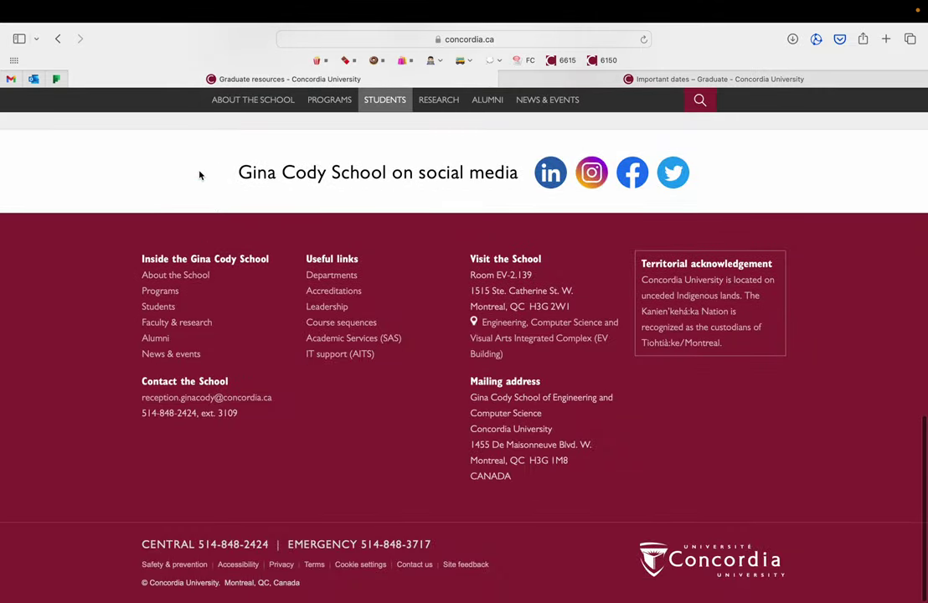
{"action": "left_click", "coordinate": [58, 39]}
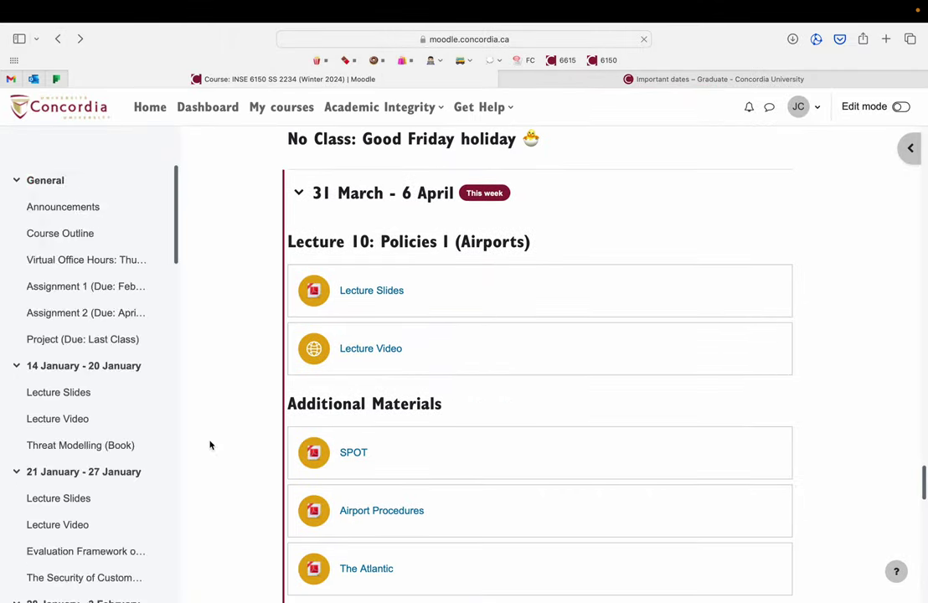
{"action": "scroll", "coordinate": [234, 481], "scroll_direction": "down", "scroll_amount": 10}
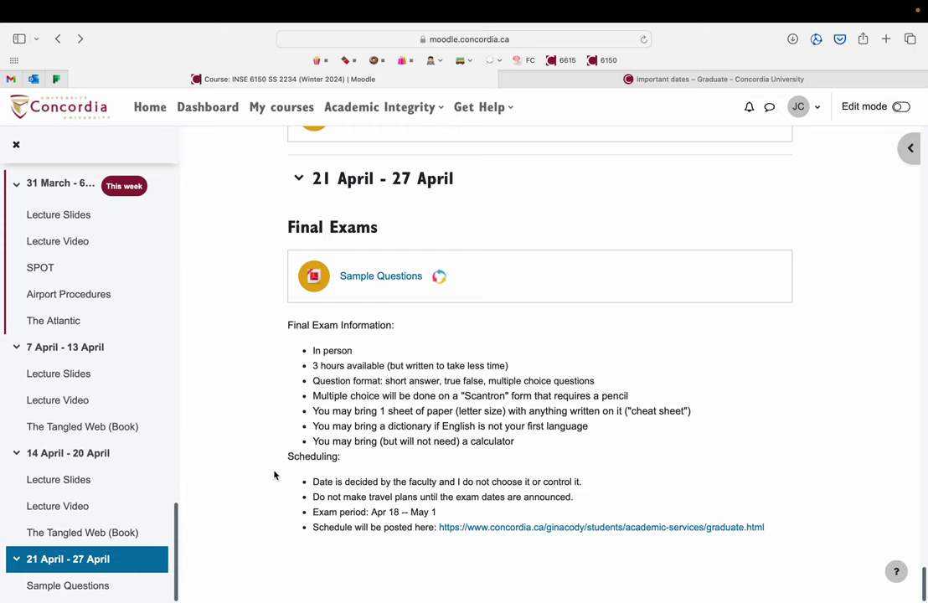
Look over the whole course page, from the course outline and assignments through the weekly lectures to the final exam information.
{"action": "scroll", "coordinate": [274, 475], "scroll_direction": "up", "scroll_amount": 5}
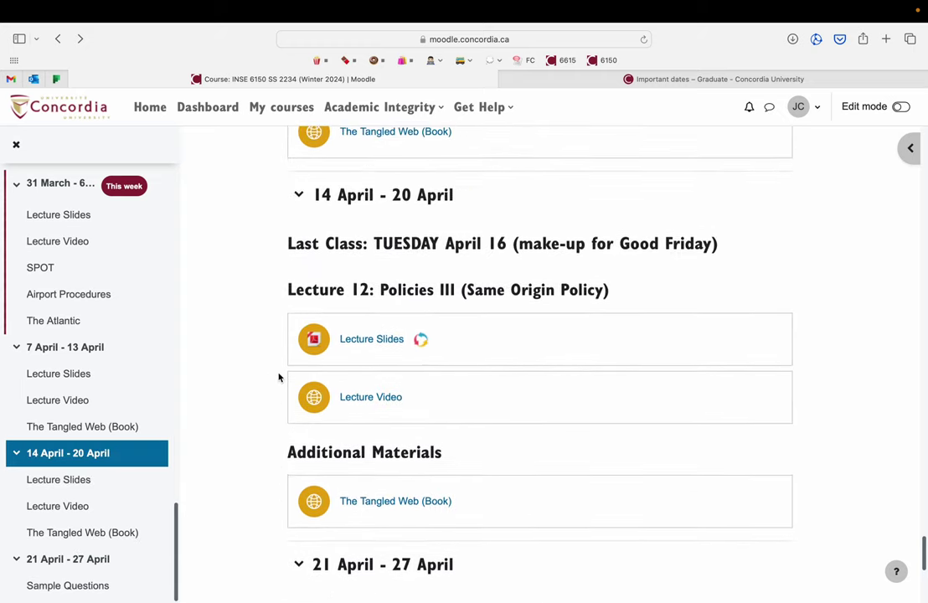
{"action": "scroll", "coordinate": [279, 377], "scroll_direction": "up", "scroll_amount": 6}
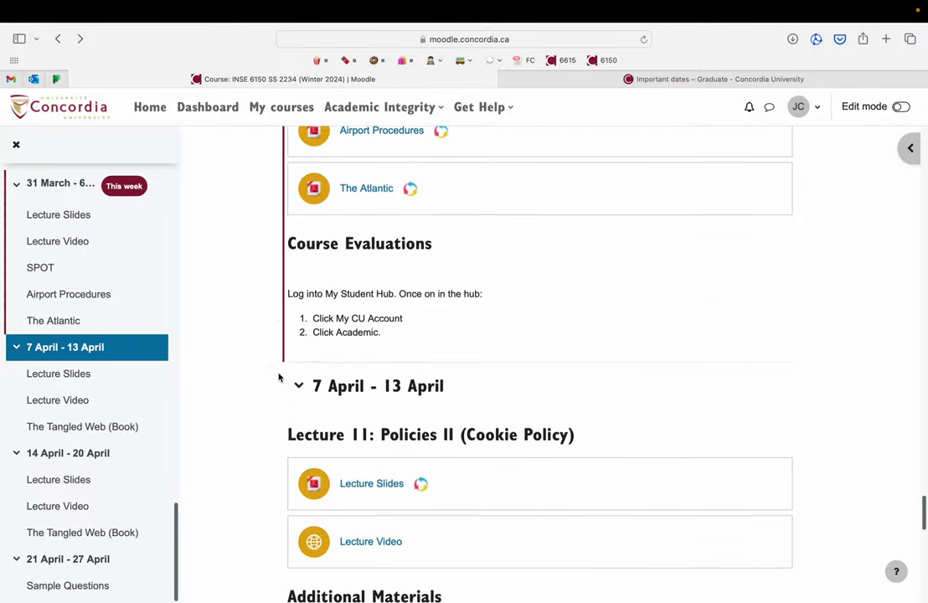
{"action": "scroll", "coordinate": [279, 377], "scroll_direction": "up", "scroll_amount": 20}
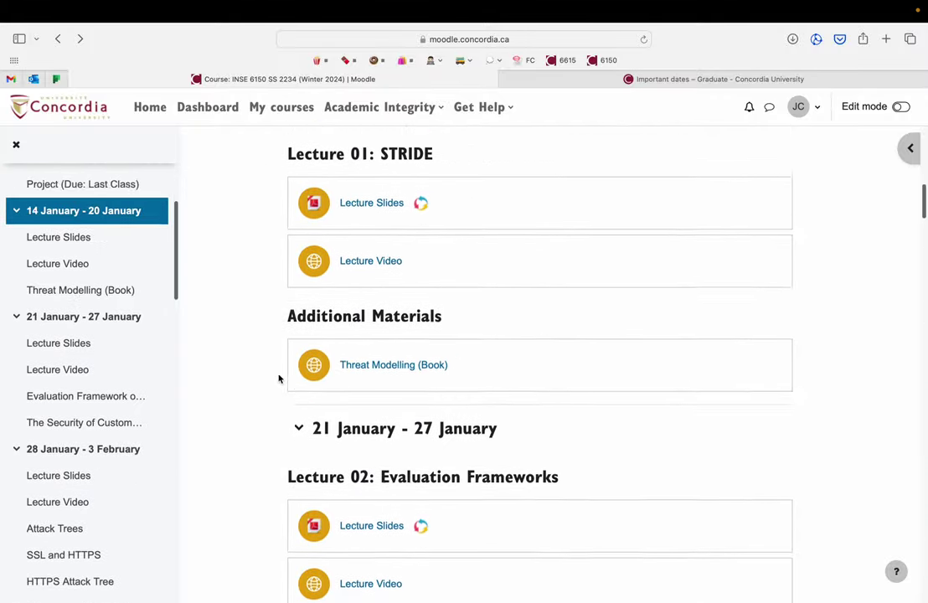
{"action": "scroll", "coordinate": [280, 379], "scroll_direction": "up", "scroll_amount": 10}
{"action": "scroll", "coordinate": [272, 430], "scroll_direction": "down", "scroll_amount": 3}
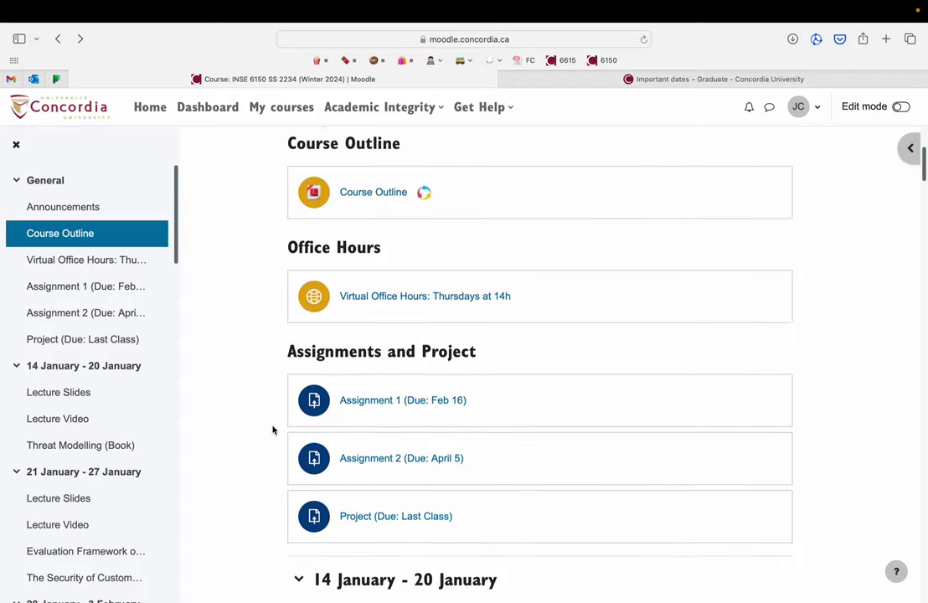
{"action": "scroll", "coordinate": [272, 430], "scroll_direction": "up", "scroll_amount": 2}
{"action": "scroll", "coordinate": [272, 430], "scroll_direction": "down", "scroll_amount": 15}
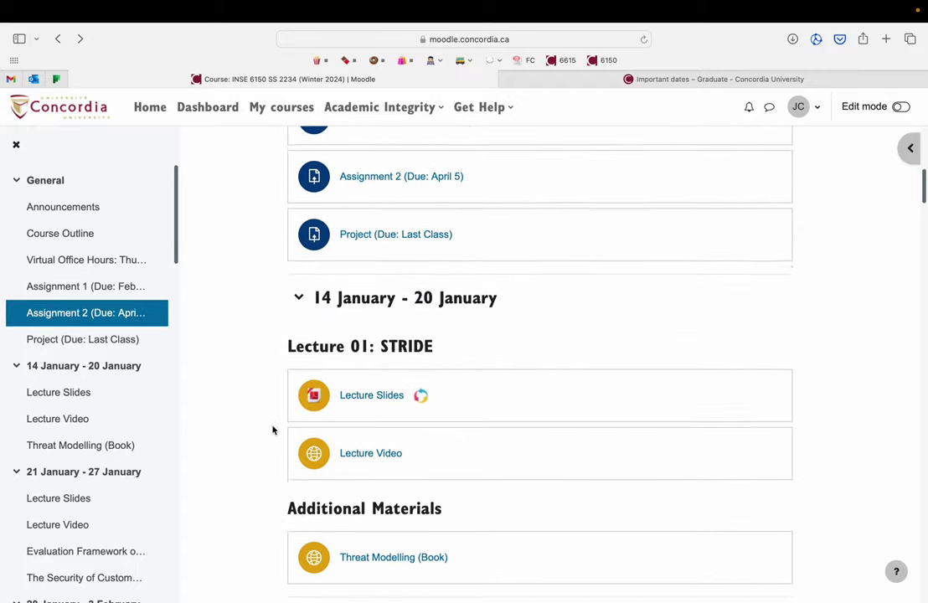
{"action": "scroll", "coordinate": [272, 430], "scroll_direction": "down", "scroll_amount": 12}
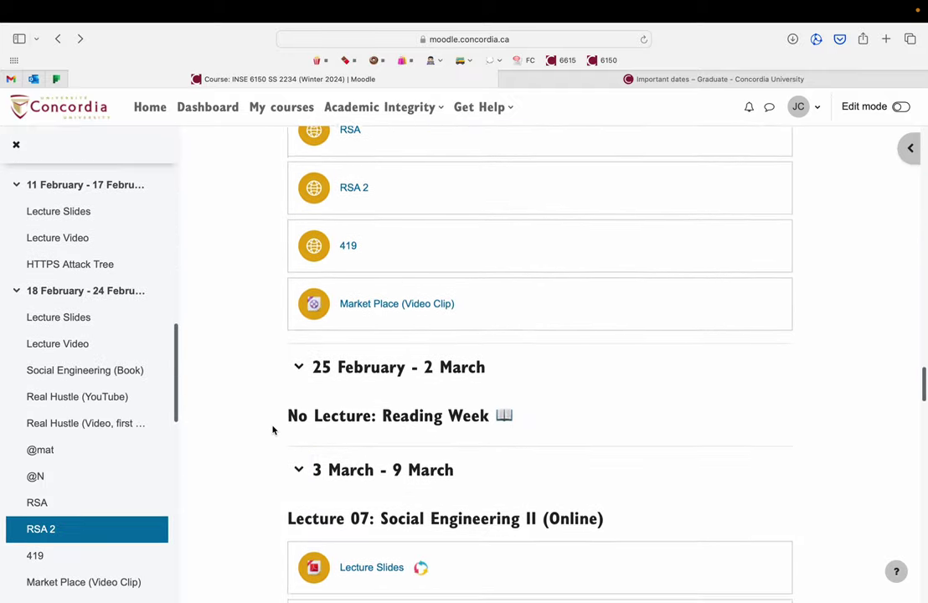
{"action": "scroll", "coordinate": [272, 429], "scroll_direction": "down", "scroll_amount": 10}
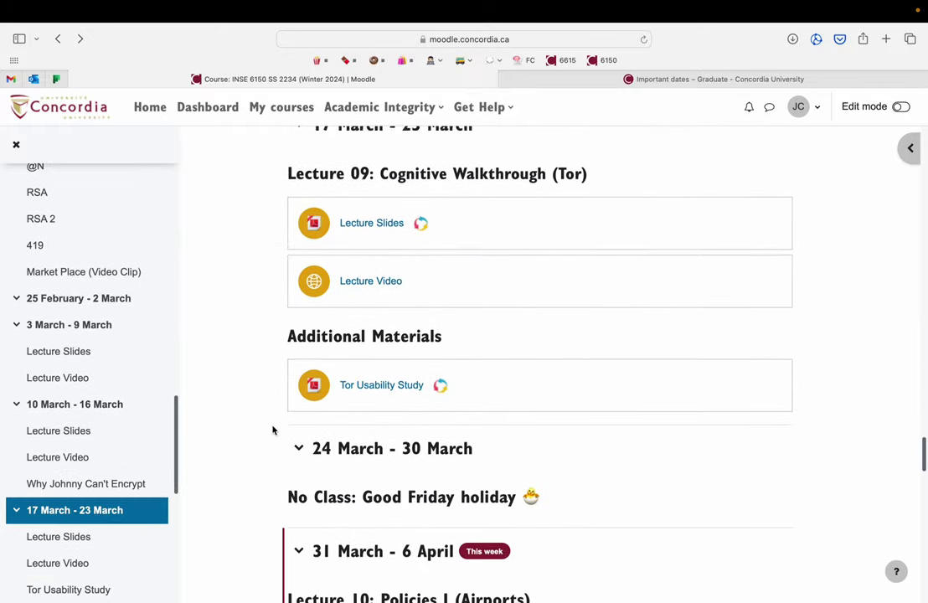
{"action": "scroll", "coordinate": [272, 430], "scroll_direction": "down", "scroll_amount": 12}
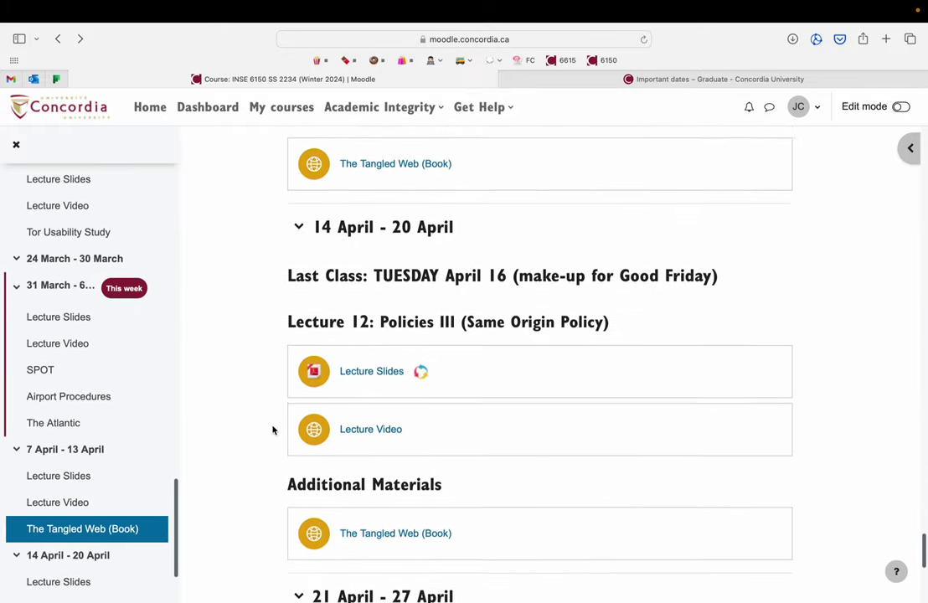
{"action": "scroll", "coordinate": [272, 429], "scroll_direction": "down", "scroll_amount": 4}
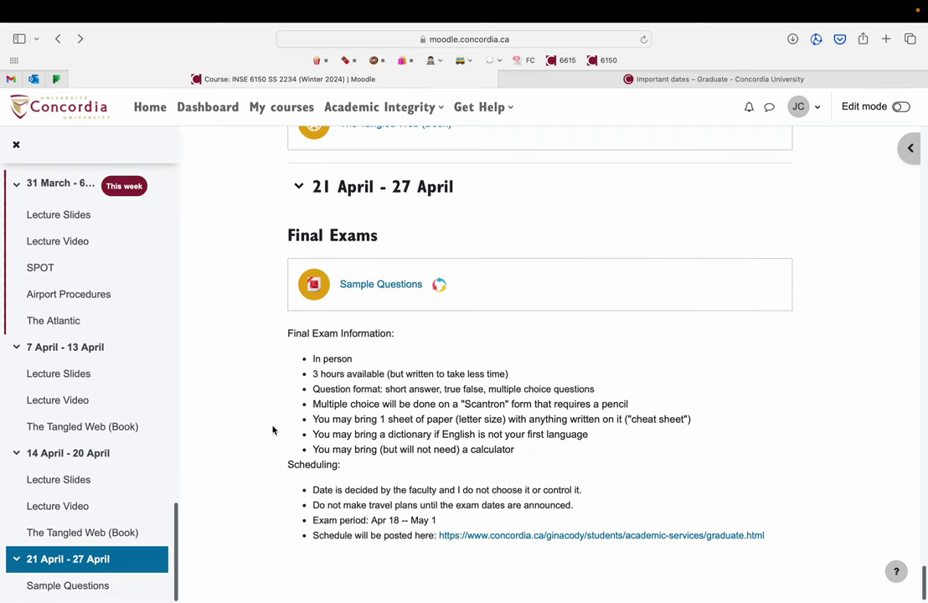
Recheck the last class date, the assignment and project deadlines, and the final exam rules on the course page.
{"action": "scroll", "coordinate": [272, 290], "scroll_direction": "up", "scroll_amount": 10}
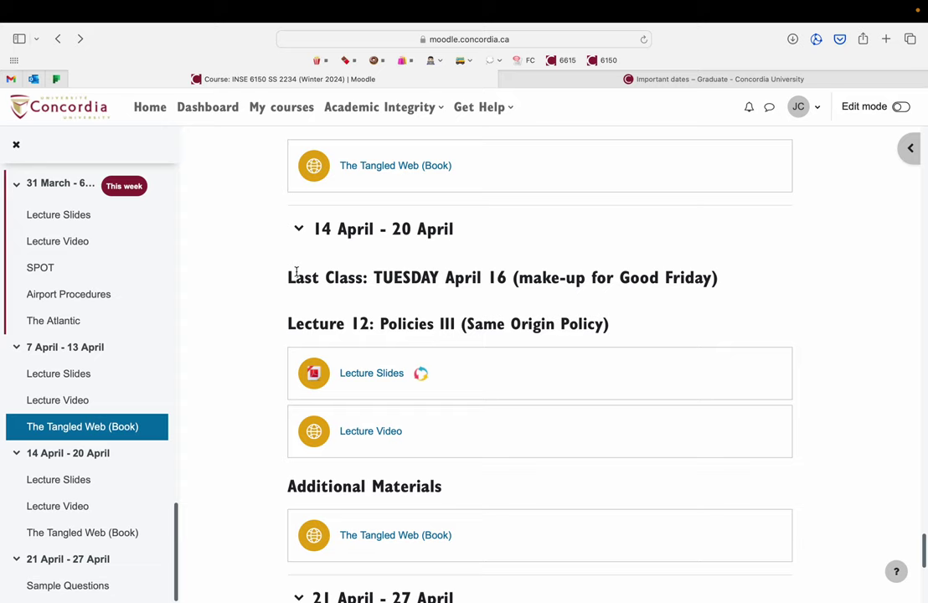
{"action": "scroll", "coordinate": [296, 273], "scroll_direction": "up", "scroll_amount": 20}
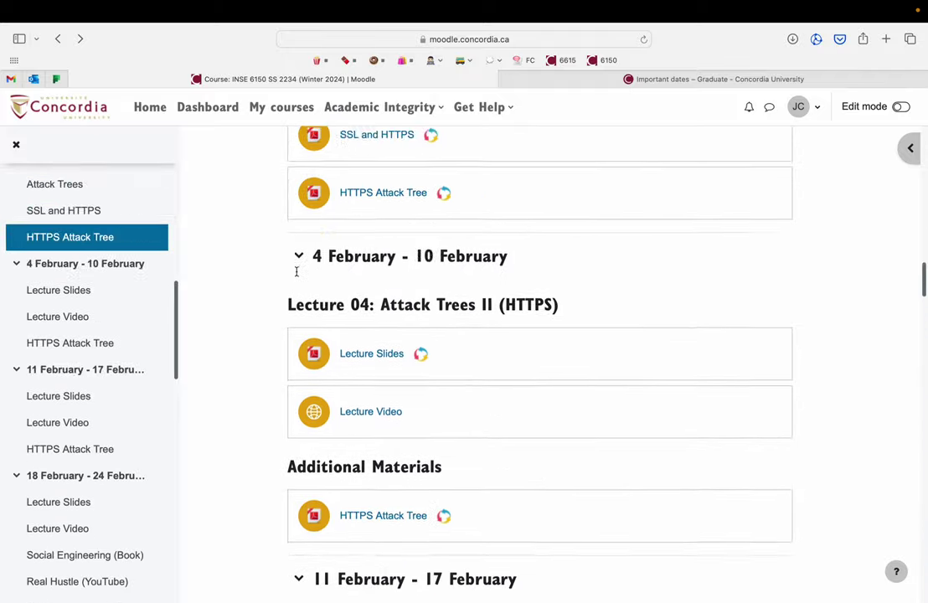
{"action": "scroll", "coordinate": [278, 362], "scroll_direction": "down", "scroll_amount": 4}
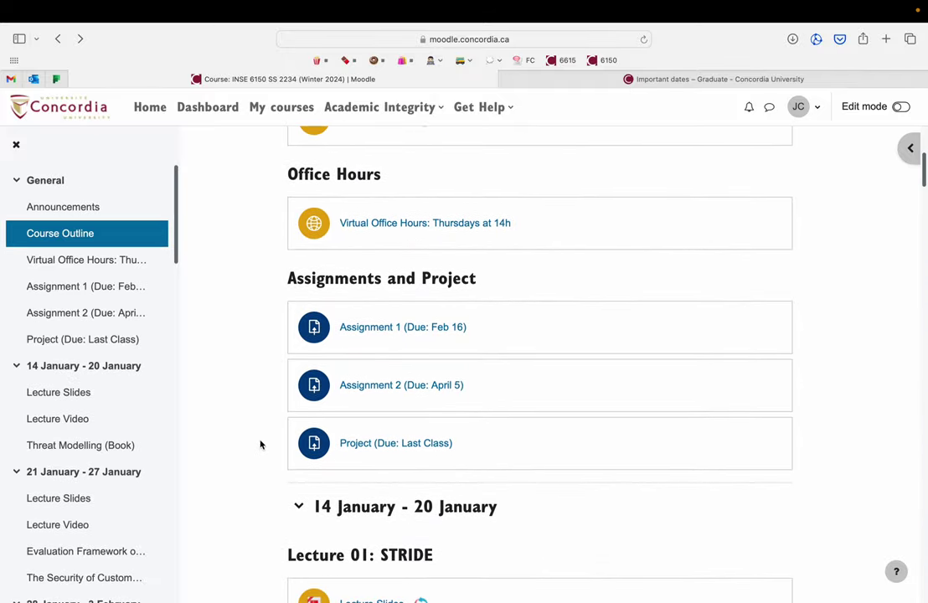
{"action": "scroll", "coordinate": [104, 435], "scroll_direction": "down", "scroll_amount": 15}
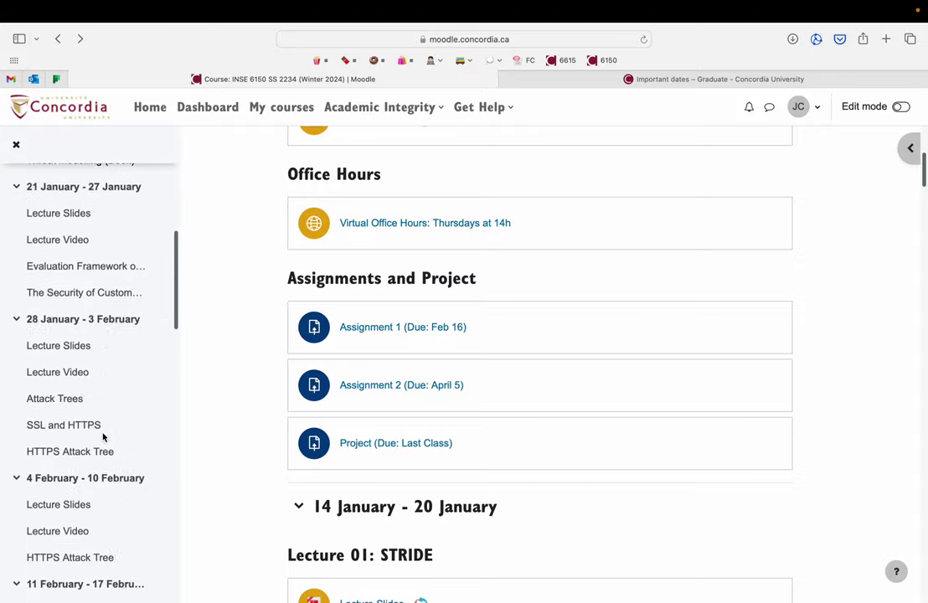
{"action": "scroll", "coordinate": [277, 444], "scroll_direction": "down", "scroll_amount": 20}
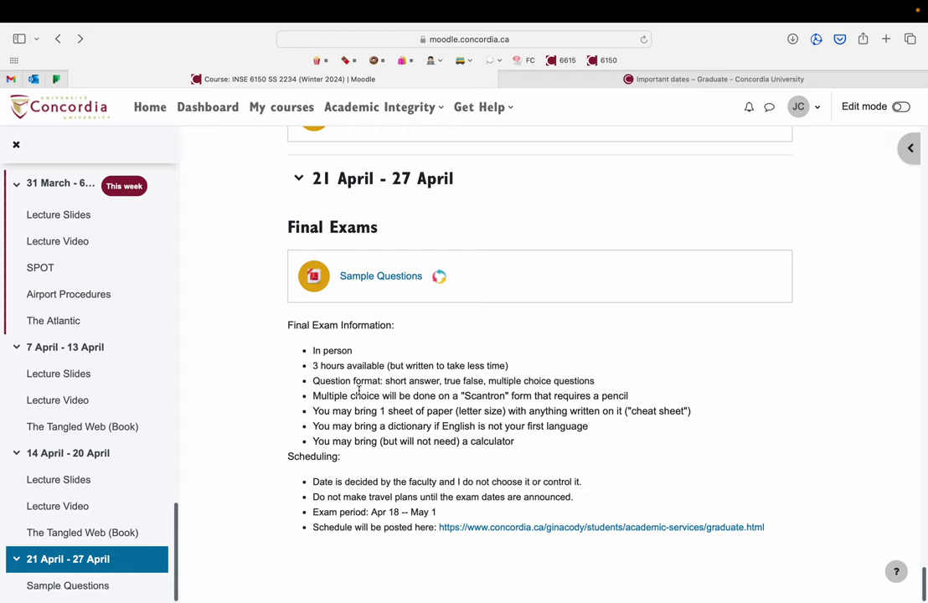
{"action": "scroll", "coordinate": [361, 406], "scroll_direction": "up", "scroll_amount": 1}
{"action": "scroll", "coordinate": [361, 406], "scroll_direction": "up", "scroll_amount": 5}
{"action": "scroll", "coordinate": [362, 407], "scroll_direction": "down", "scroll_amount": 3}
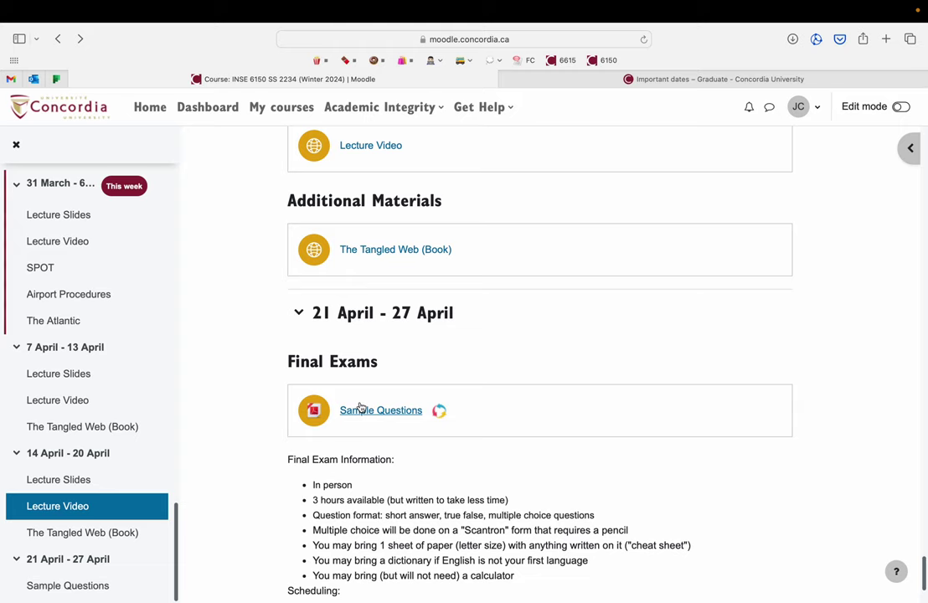
Turn on edit mode for the INSE 6150 course page.
{"action": "scroll", "coordinate": [387, 269], "scroll_direction": "up", "scroll_amount": 15}
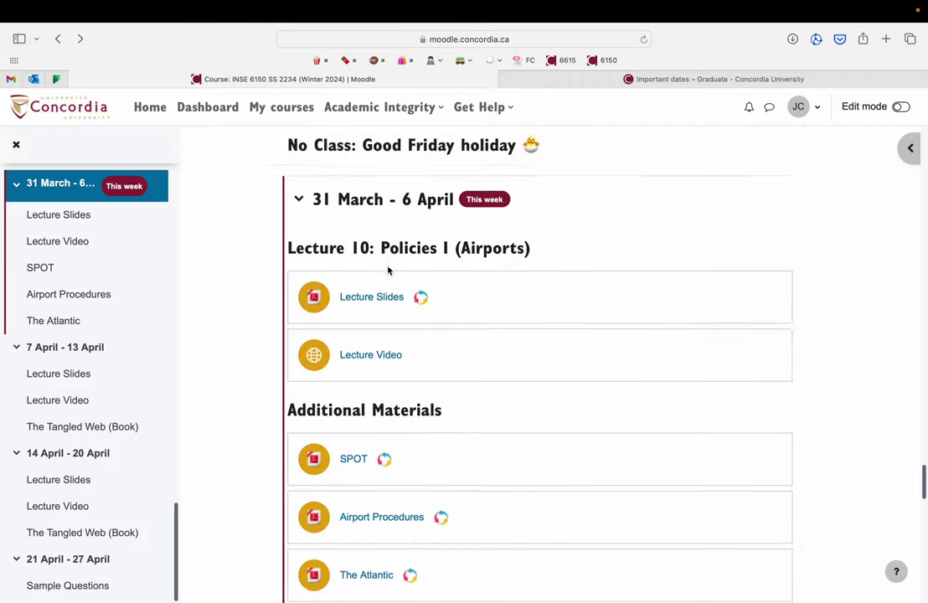
{"action": "scroll", "coordinate": [387, 269], "scroll_direction": "up", "scroll_amount": 15}
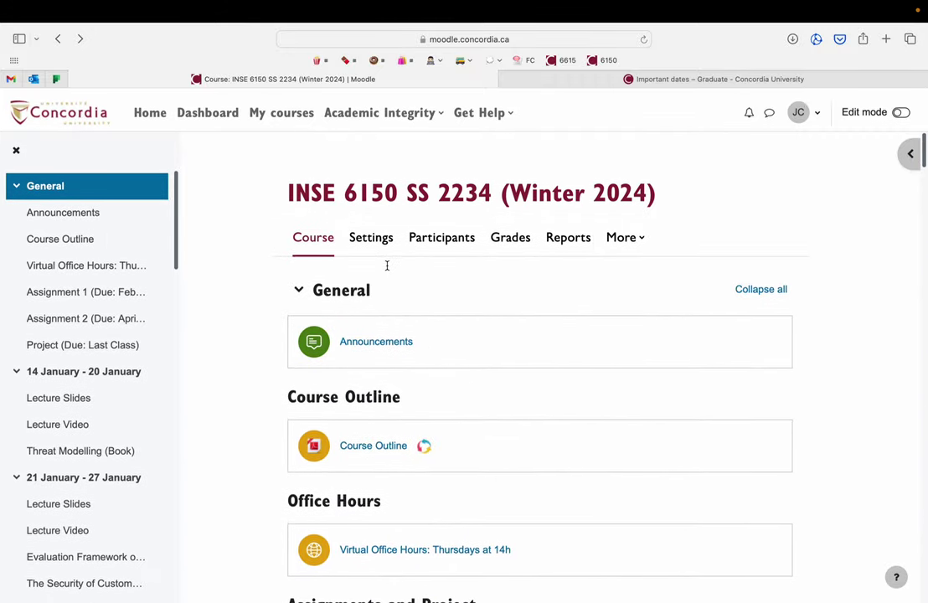
{"action": "left_click", "coordinate": [900, 107]}
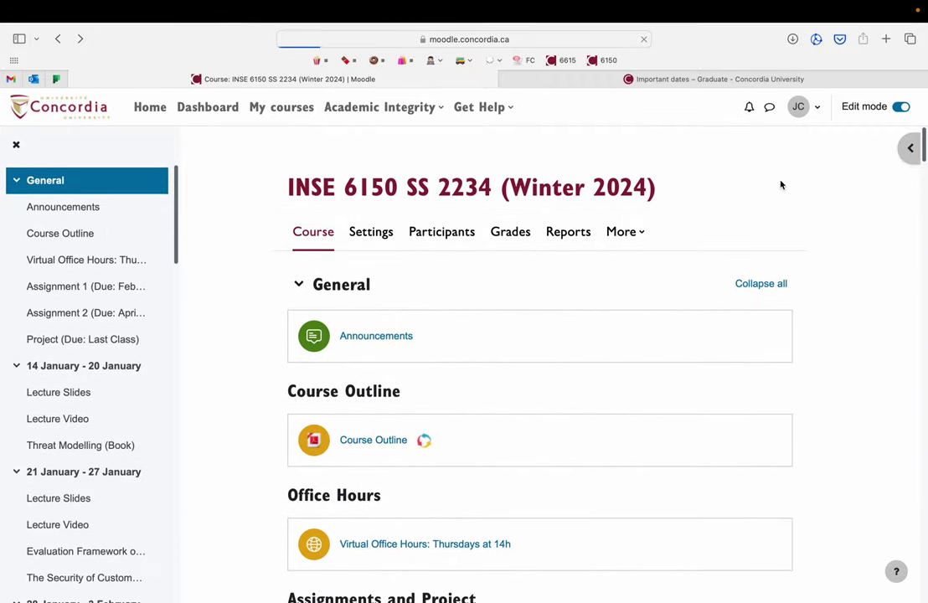
Rename the project assignment under Assignments and Project to "Project (Accepted without penalty until 8PM Sun Apr 28)".
{"action": "scroll", "coordinate": [414, 352], "scroll_direction": "down", "scroll_amount": 5}
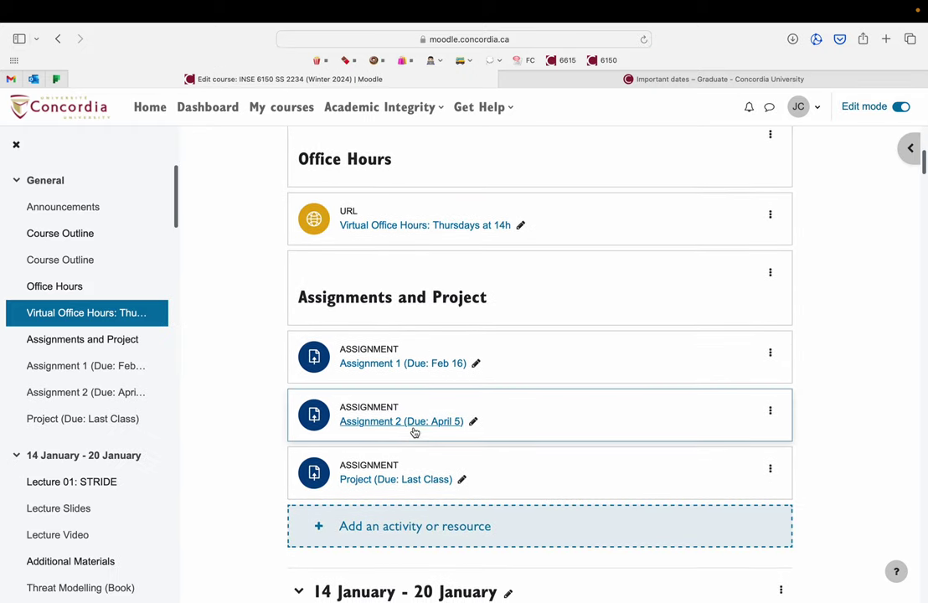
{"action": "left_click", "coordinate": [461, 479]}
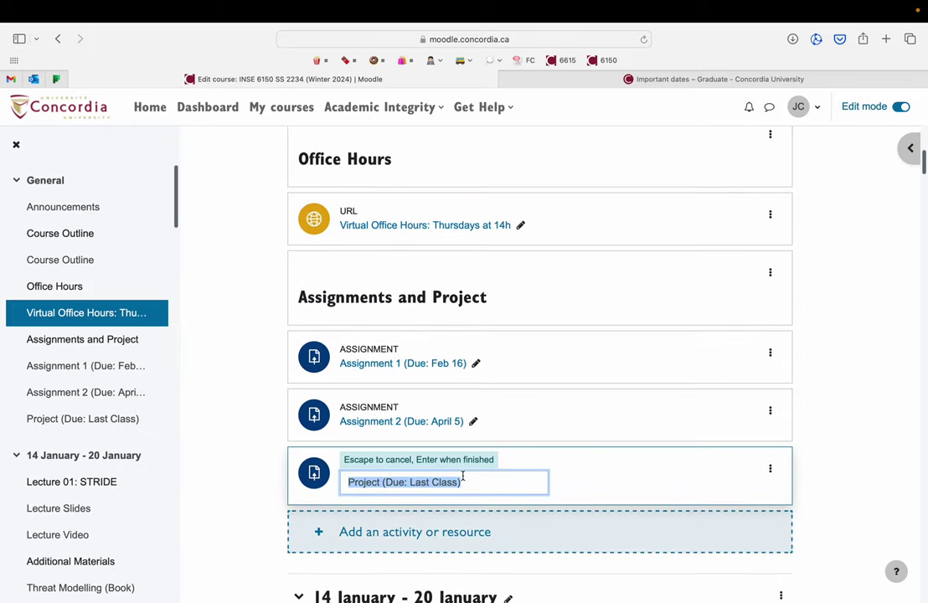
{"action": "left_click", "coordinate": [407, 482]}
{"action": "left_click_drag", "start_coordinate": [458, 482], "coordinate": [381, 484]}
{"action": "type", "text": "(Accepts"}
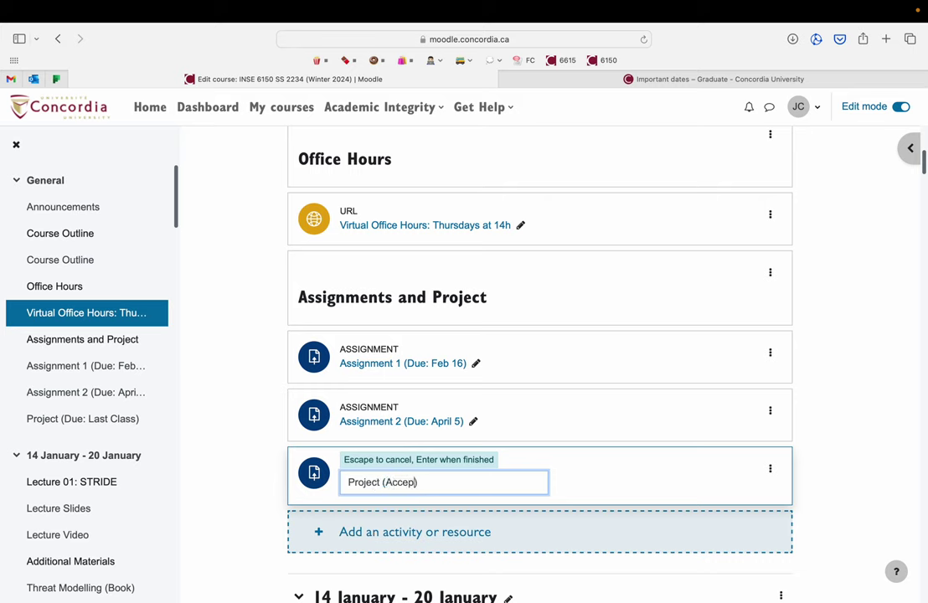
{"action": "key", "text": "BackSpace"}
{"action": "type", "text": "ed without pe"}
{"action": "type", "text": "nalty until"}
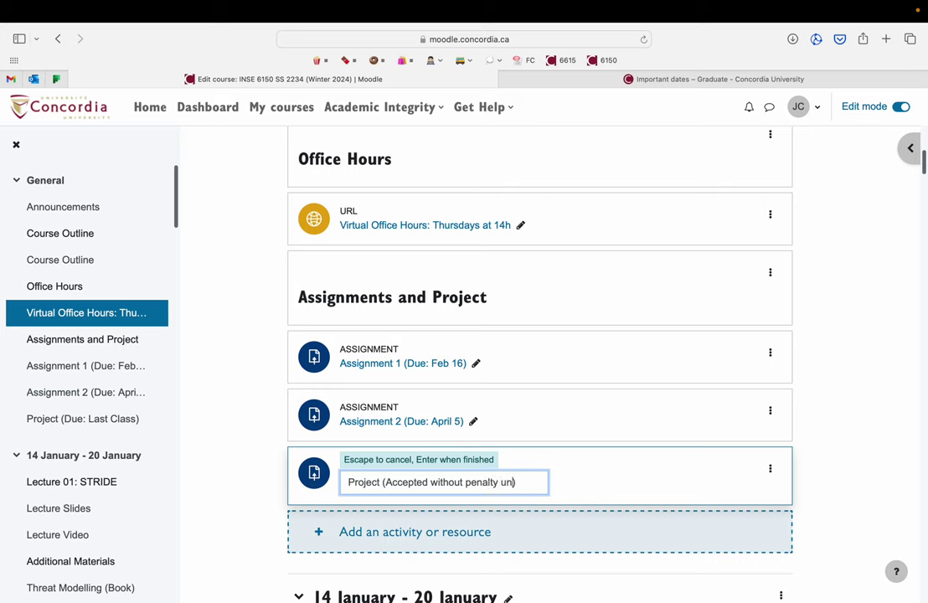
{"action": "type", "text": " 8PM Sun Apr"}
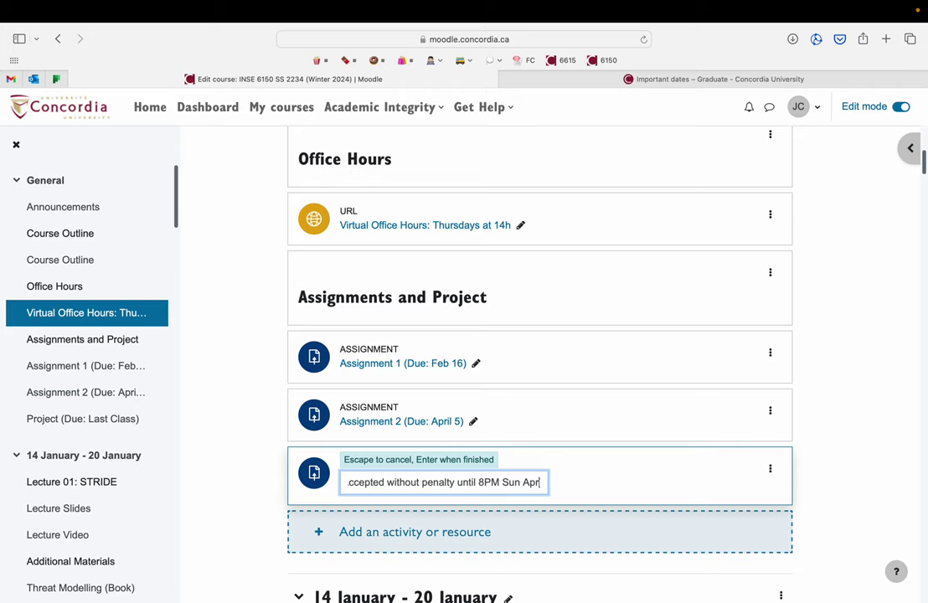
{"action": "type", "text": "28"}
{"action": "key", "text": "BackSpace"}
{"action": "key", "text": "BackSpace"}
{"action": "type", "text": "28"}
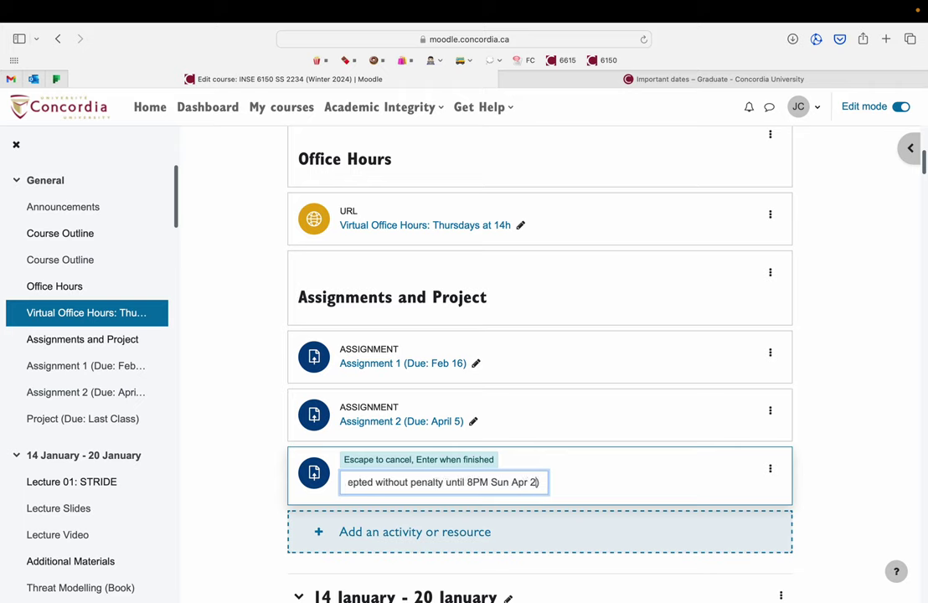
{"action": "key", "text": "Return"}
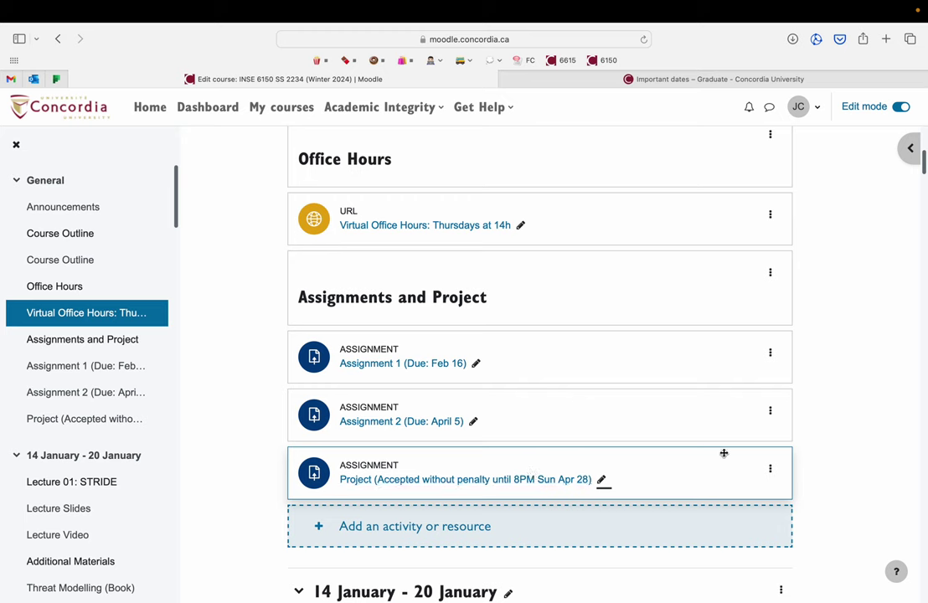
Open the Project assignment from the course page and go to its settings for editing.
{"action": "scroll", "coordinate": [737, 418], "scroll_direction": "up", "scroll_amount": 1}
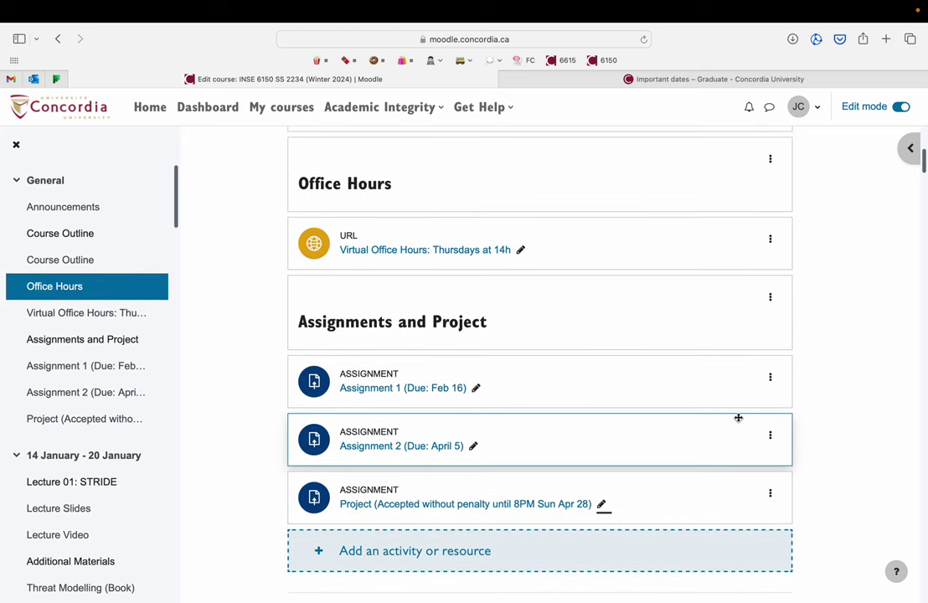
{"action": "left_click", "coordinate": [601, 505]}
{"action": "key", "text": "Escape"}
{"action": "left_click", "coordinate": [544, 503]}
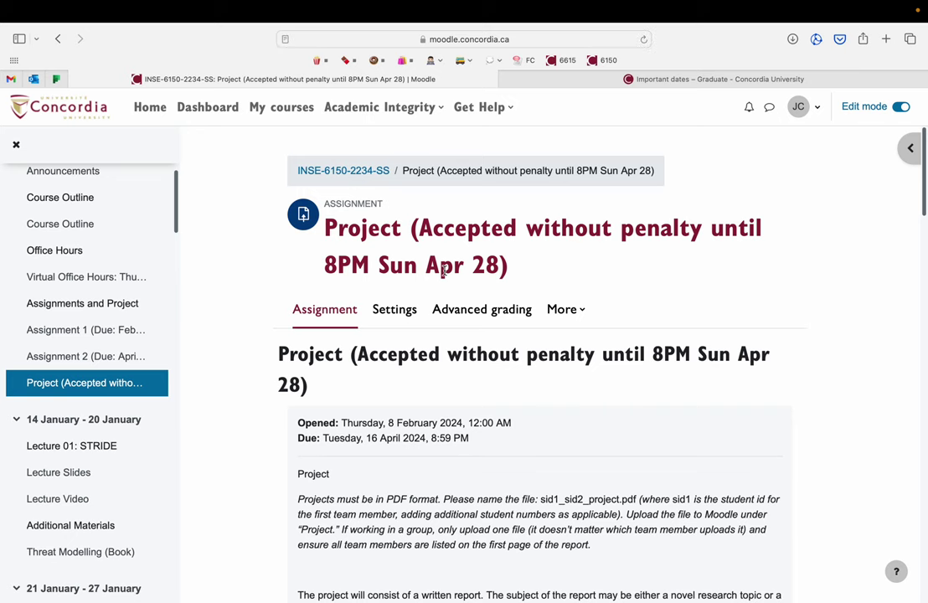
{"action": "left_click", "coordinate": [395, 309]}
Set the project's due date to 28 April and its cut-off date to 29 April 2024 at 20:00.
{"action": "scroll", "coordinate": [328, 449], "scroll_direction": "down", "scroll_amount": 15}
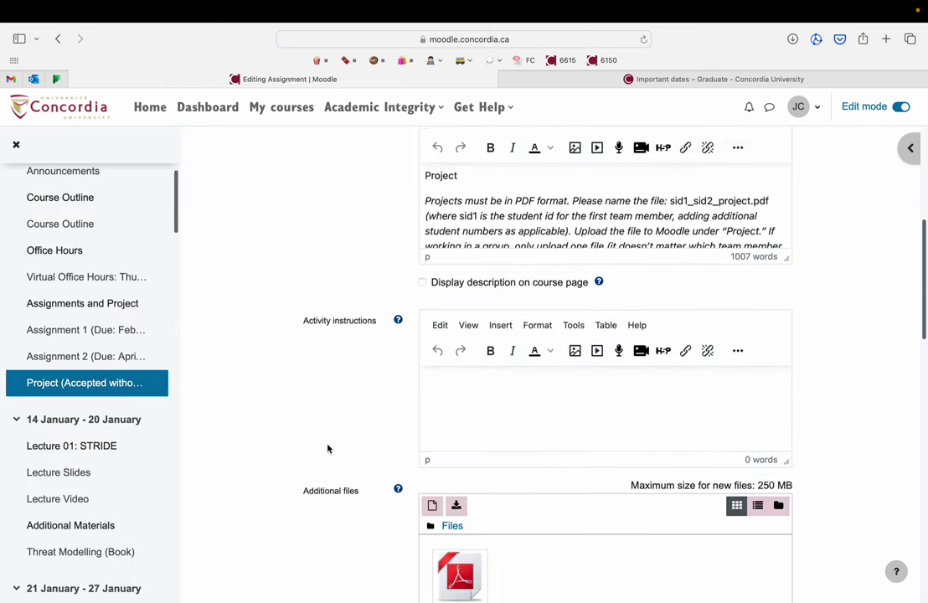
{"action": "scroll", "coordinate": [437, 493], "scroll_direction": "down", "scroll_amount": 2}
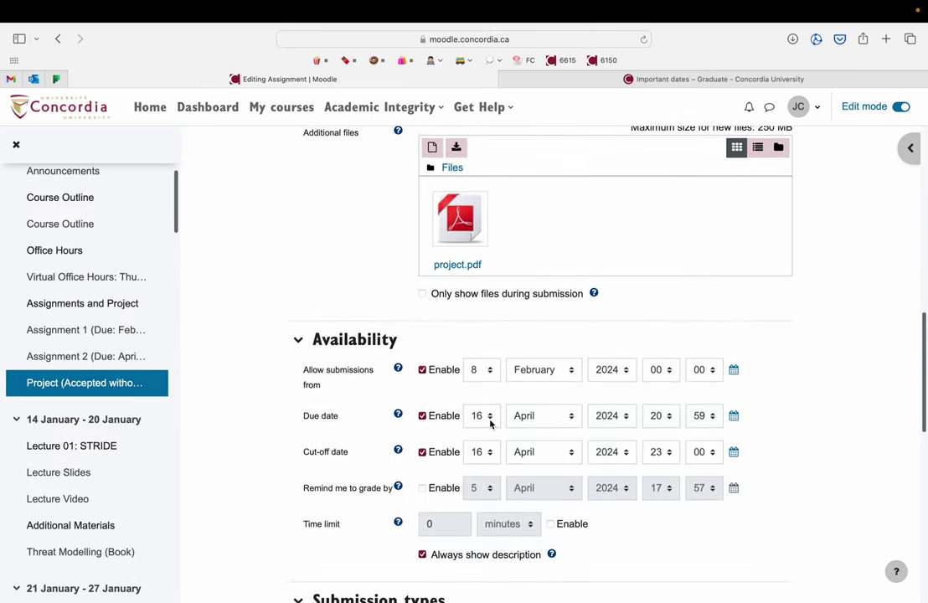
{"action": "left_click", "coordinate": [481, 417]}
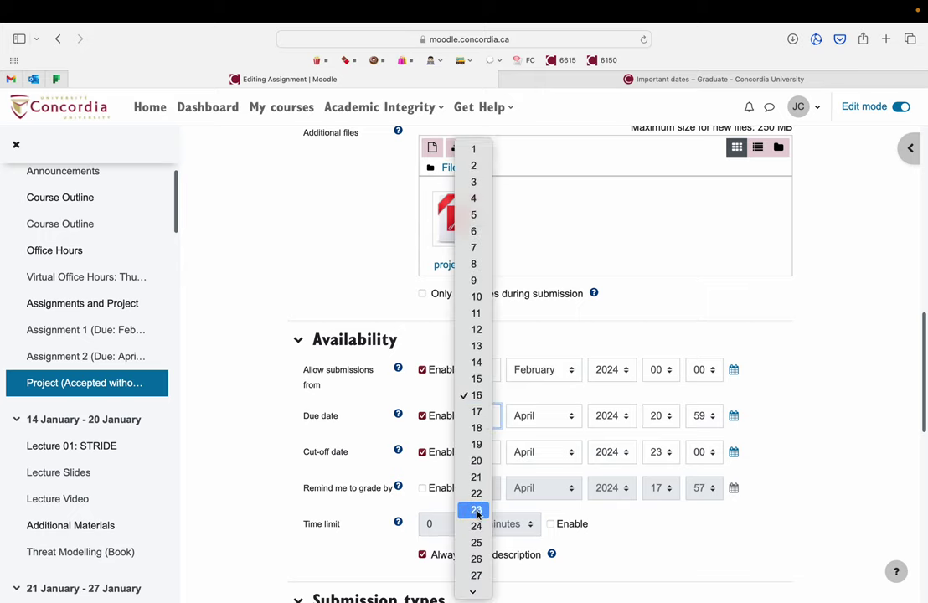
{"action": "left_click", "coordinate": [477, 541]}
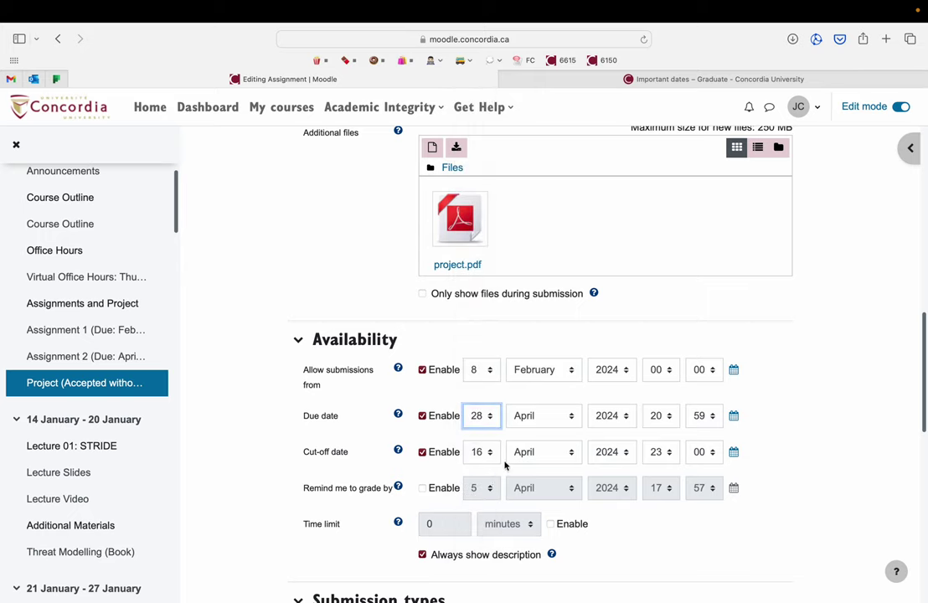
{"action": "left_click", "coordinate": [485, 450]}
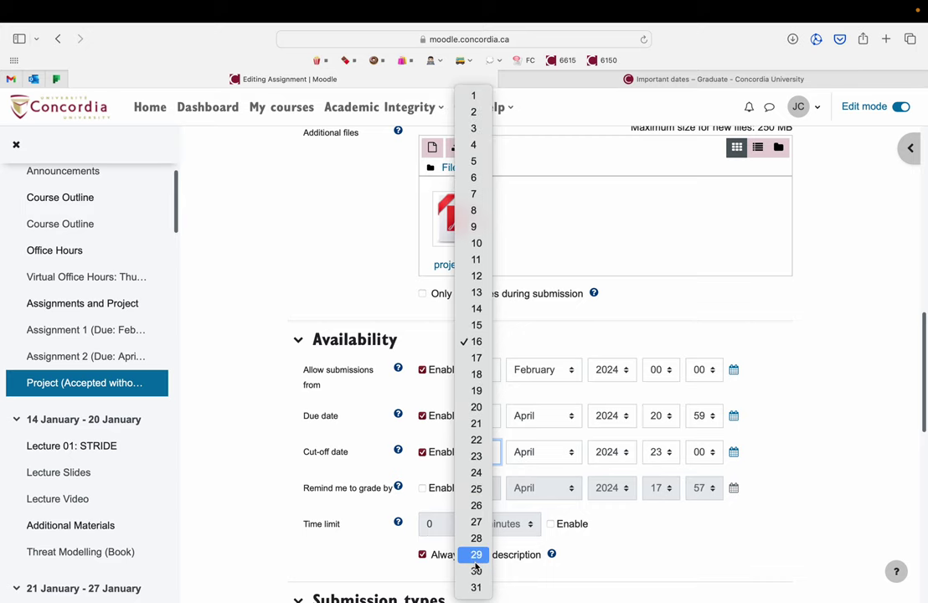
{"action": "left_click", "coordinate": [476, 556]}
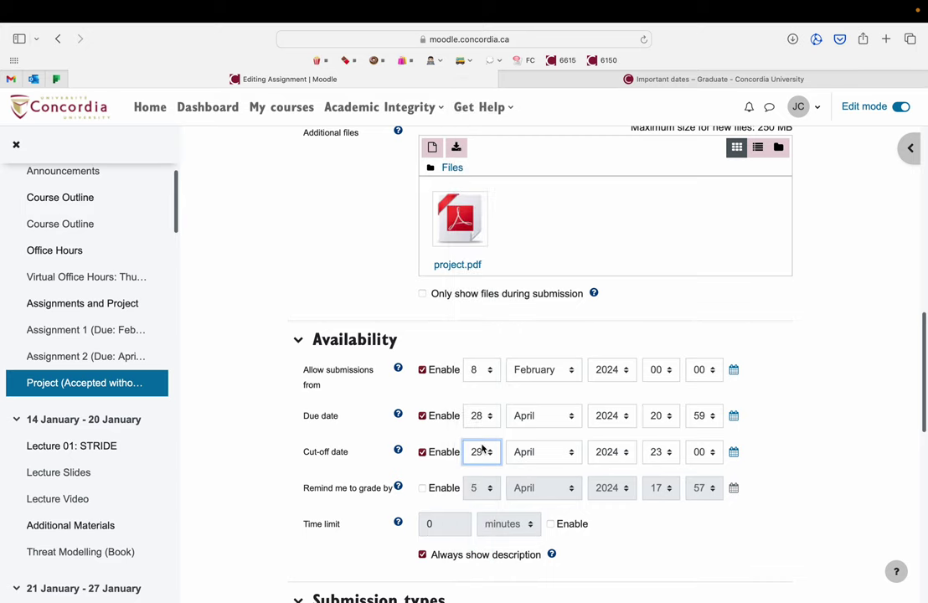
{"action": "left_click", "coordinate": [661, 453]}
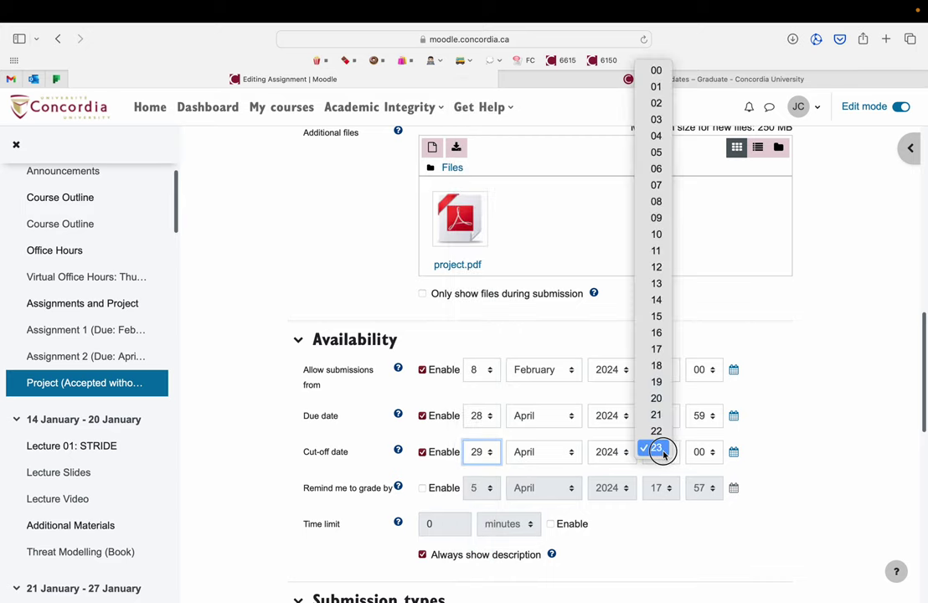
{"action": "left_click", "coordinate": [661, 399]}
Save and display the project assignment with its updated availability, and return to the INSE 6150 course page.
{"action": "scroll", "coordinate": [605, 538], "scroll_direction": "down", "scroll_amount": 2}
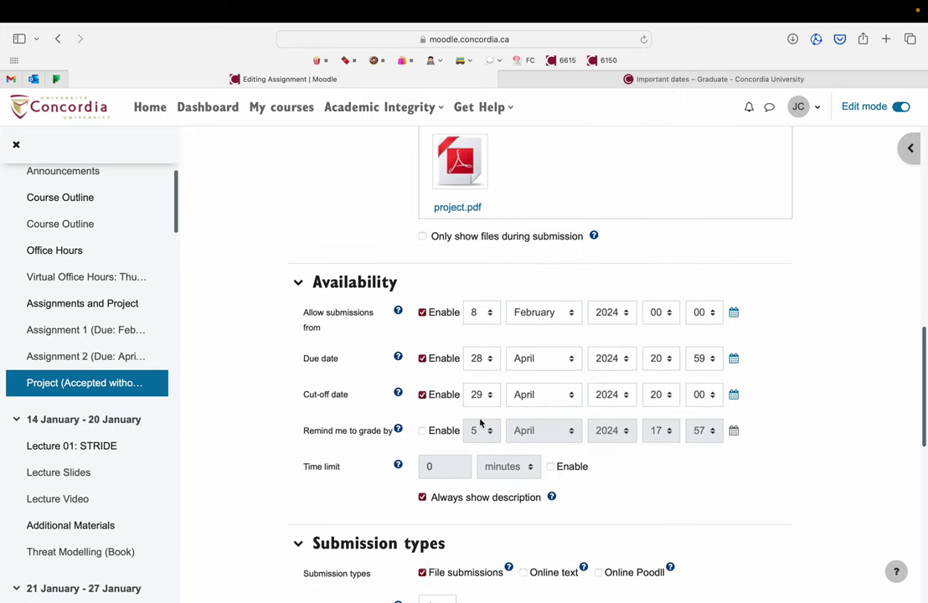
{"action": "scroll", "coordinate": [360, 521], "scroll_direction": "down", "scroll_amount": 1}
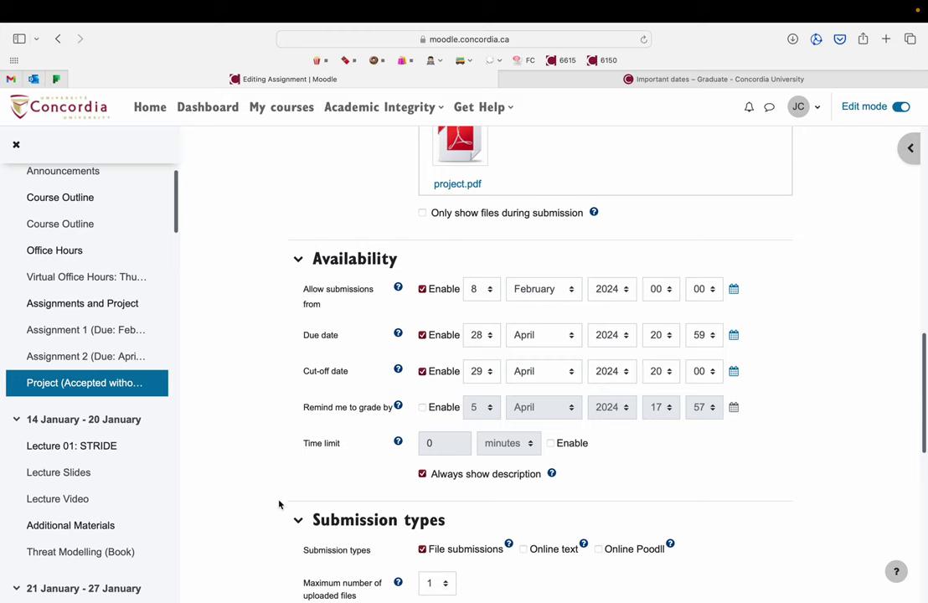
{"action": "scroll", "coordinate": [280, 503], "scroll_direction": "down", "scroll_amount": 10}
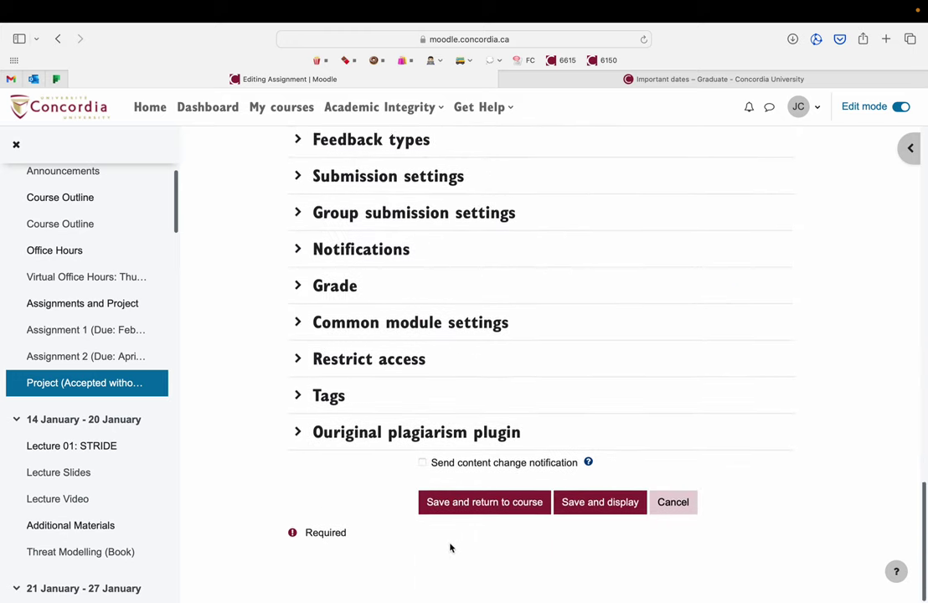
{"action": "left_click", "coordinate": [586, 507]}
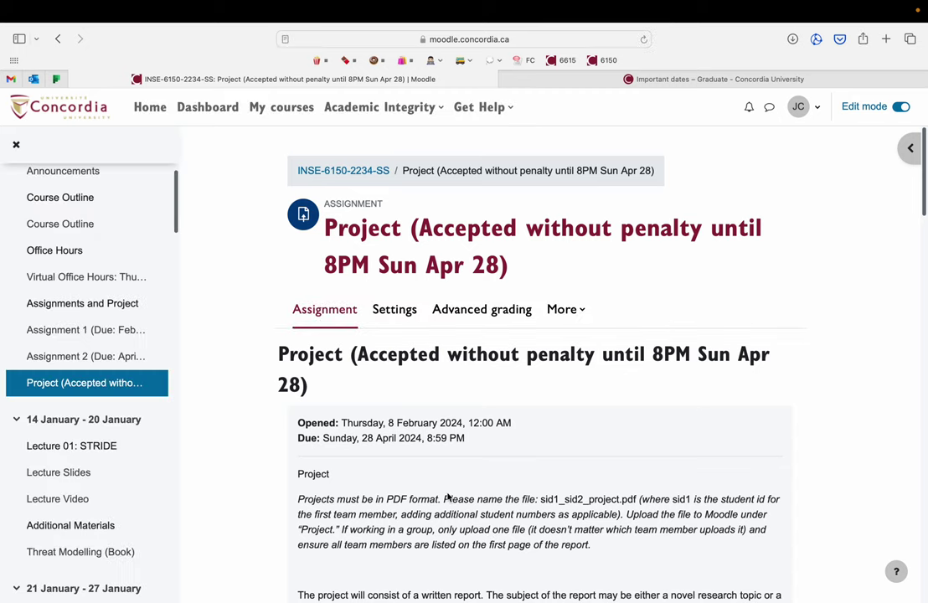
{"action": "left_click", "coordinate": [362, 174]}
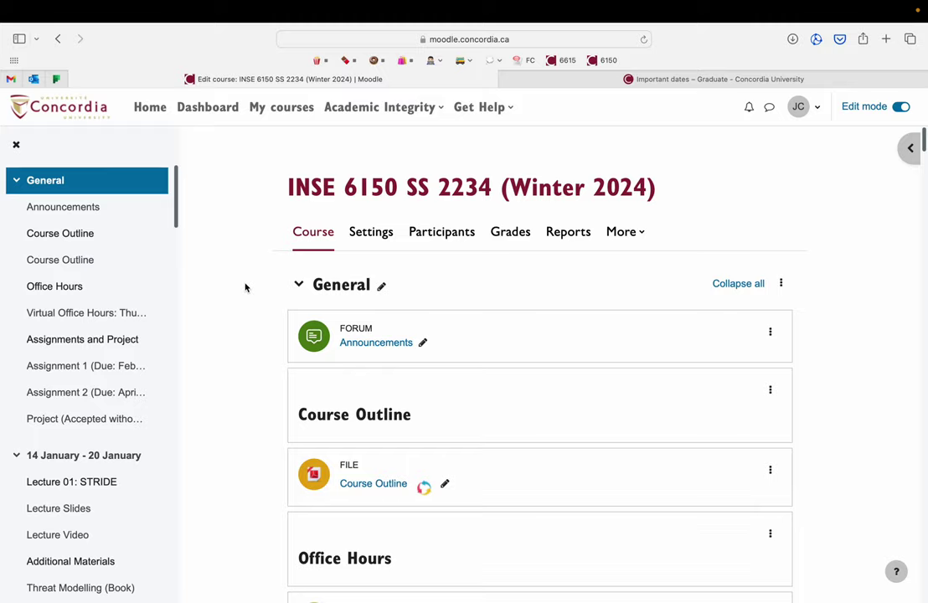
{"action": "scroll", "coordinate": [245, 398], "scroll_direction": "down", "scroll_amount": 10}
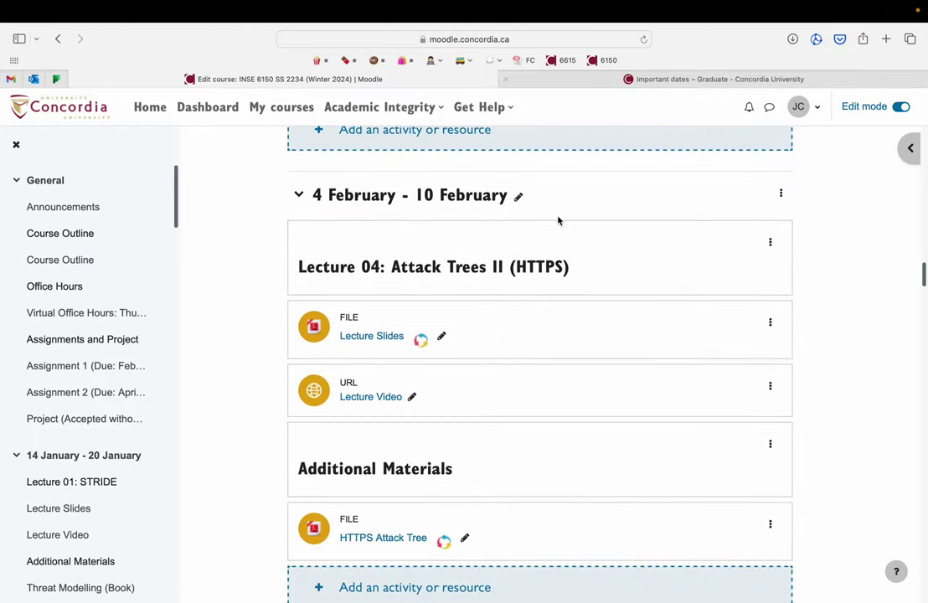
Switch to Keynote and start the slideshow of the "Security Policies I: L10" presentation from its title slide.
{"action": "key", "text": "ctrl+Right"}
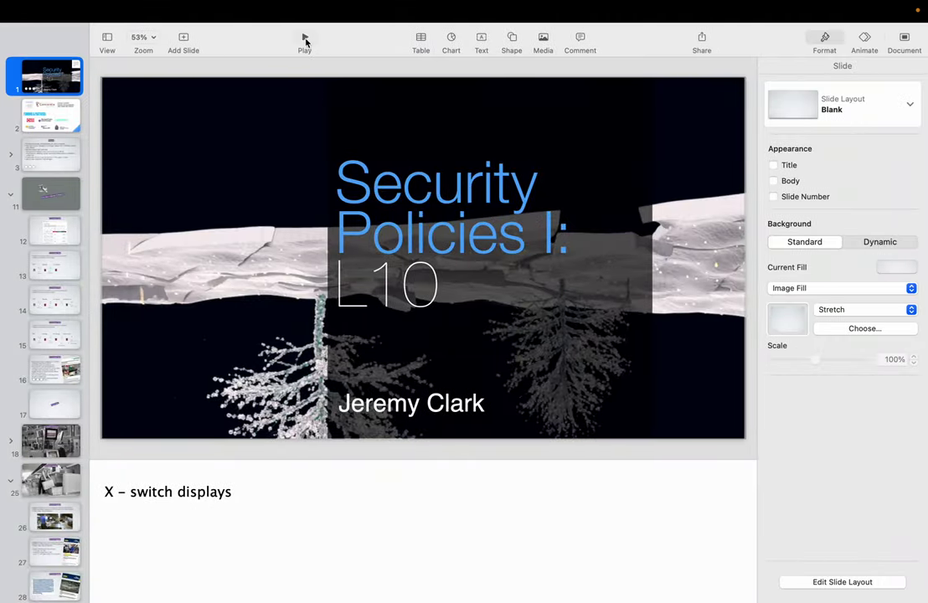
{"action": "left_click", "coordinate": [304, 39]}
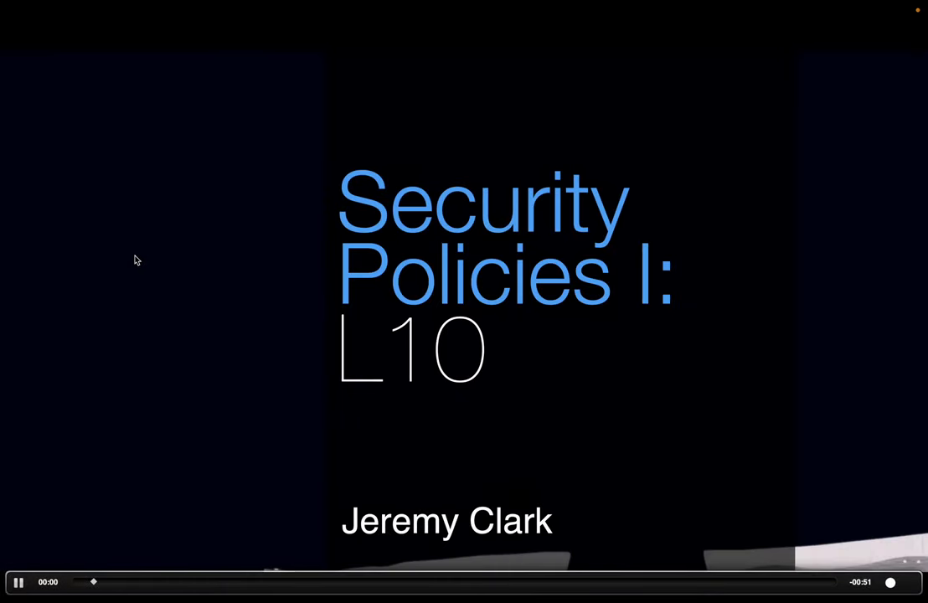